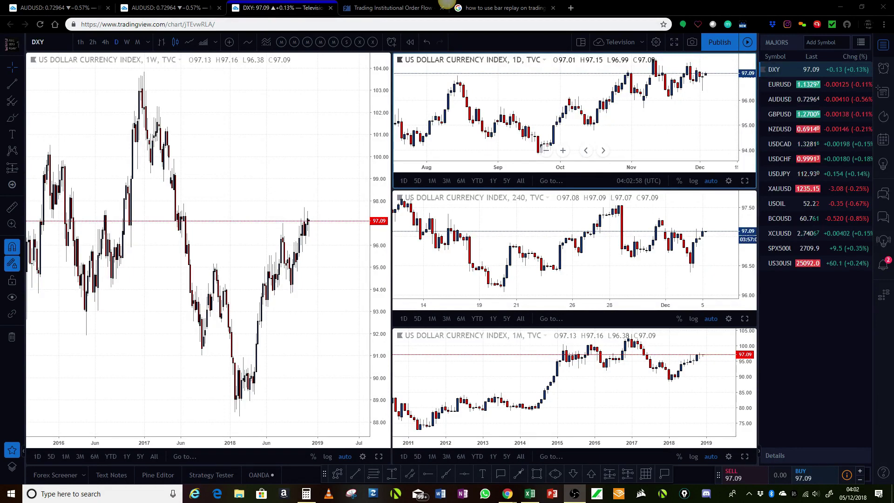
Switch to the Forex Factory 'Trading Institutional Order Flow' thread tab
click(404, 10)
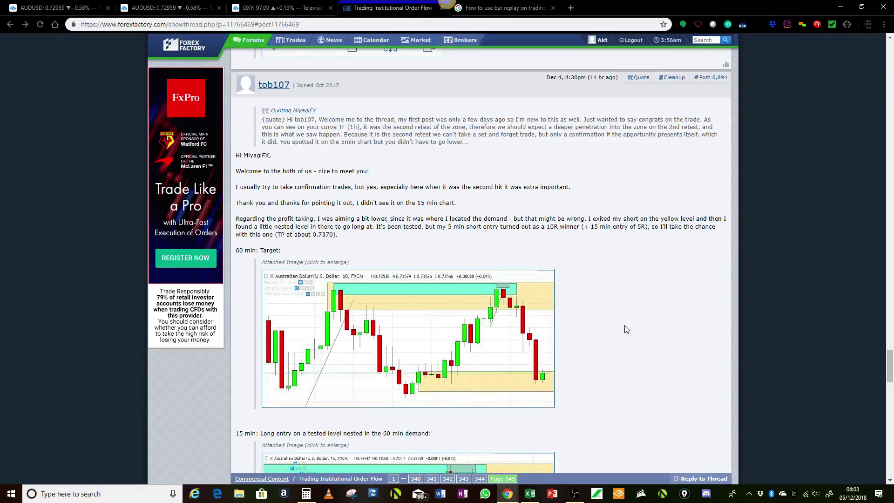
scroll(626, 329, up, 9)
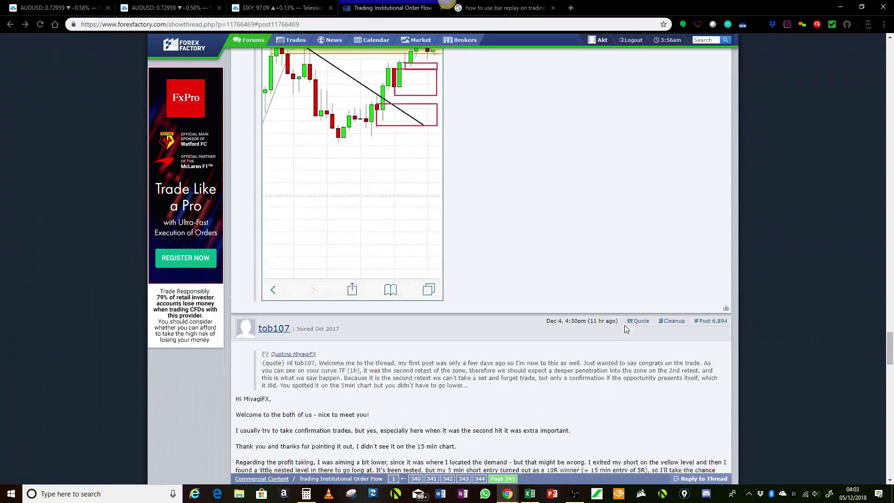
scroll(626, 329, up, 4)
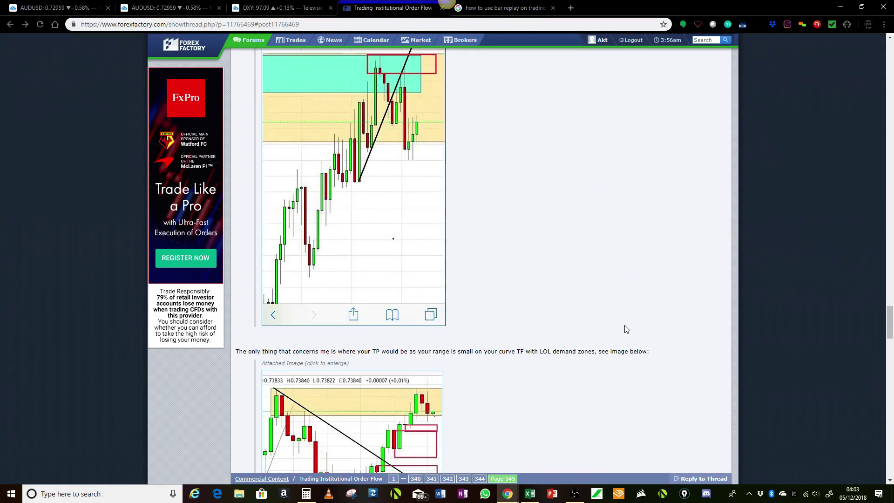
scroll(626, 329, up, 3)
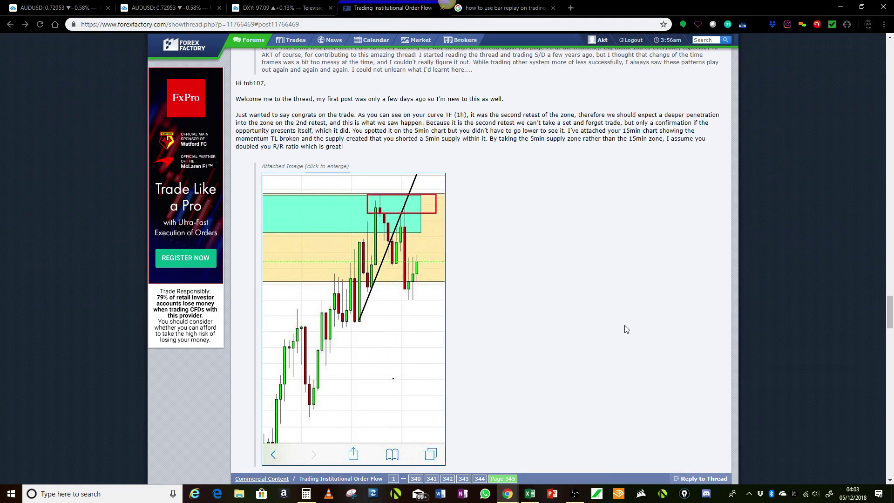
scroll(626, 330, up, 3)
scroll(627, 329, down, 10)
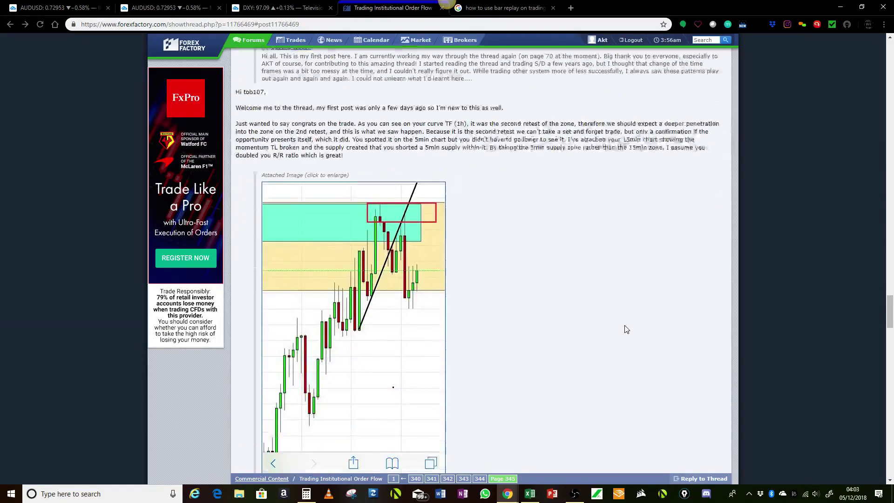
scroll(627, 329, up, 10)
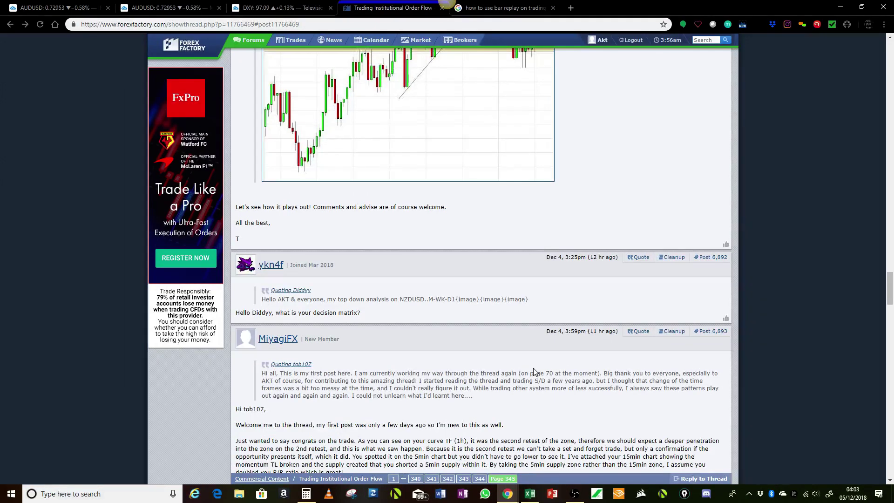
scroll(534, 371, up, 15)
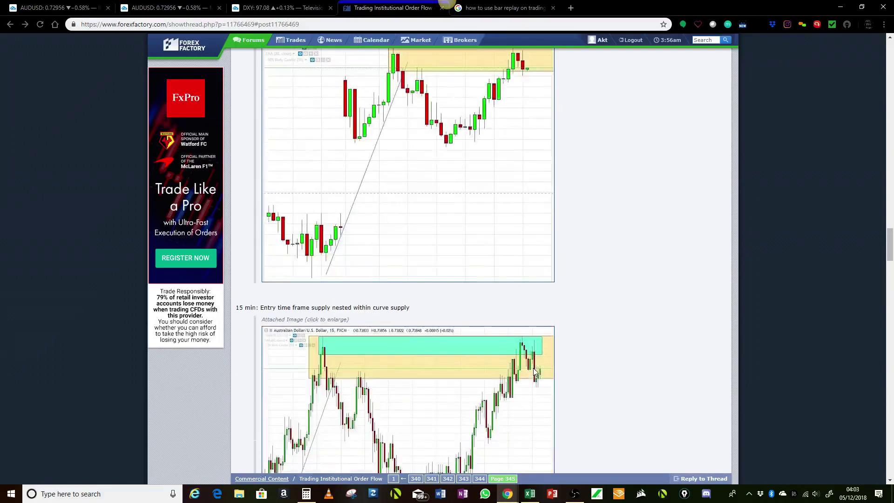
scroll(534, 372, up, 12)
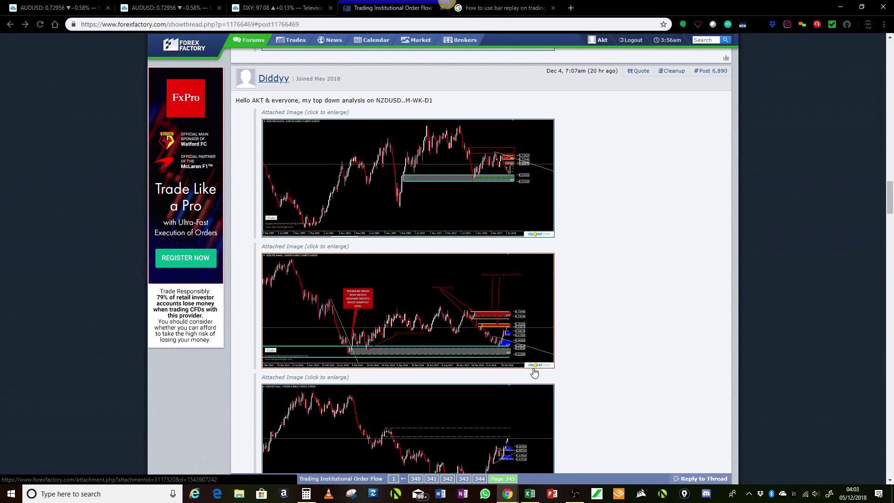
scroll(534, 372, up, 11)
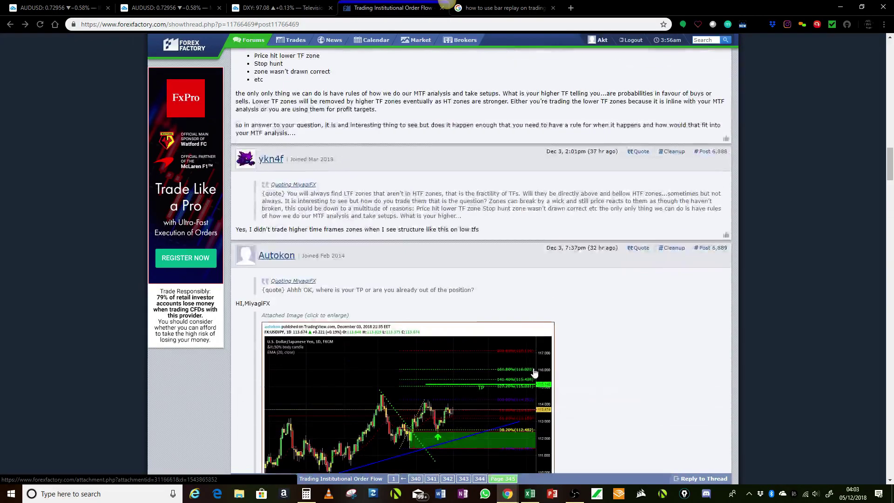
scroll(534, 372, up, 3)
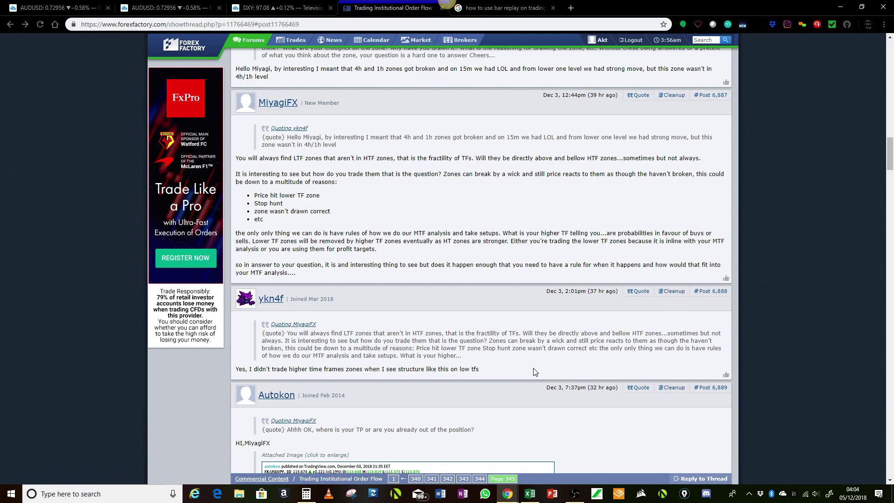
scroll(535, 372, down, 3)
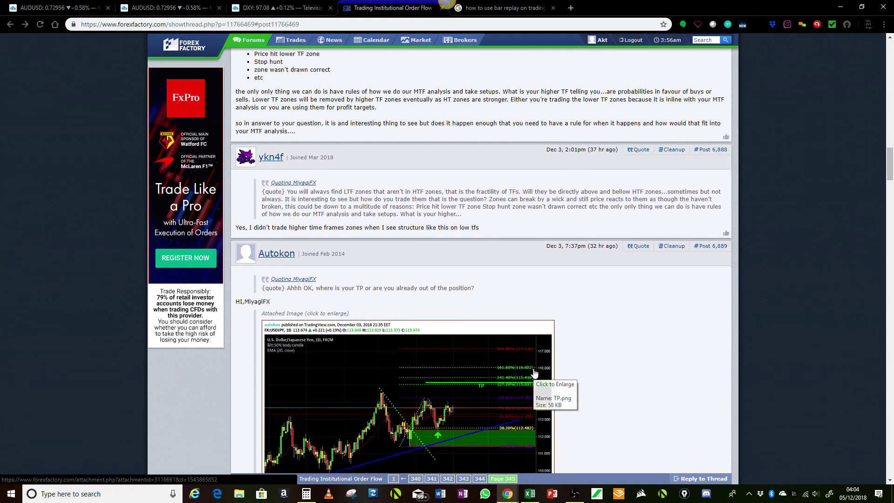
scroll(535, 372, down, 4)
scroll(535, 373, up, 4)
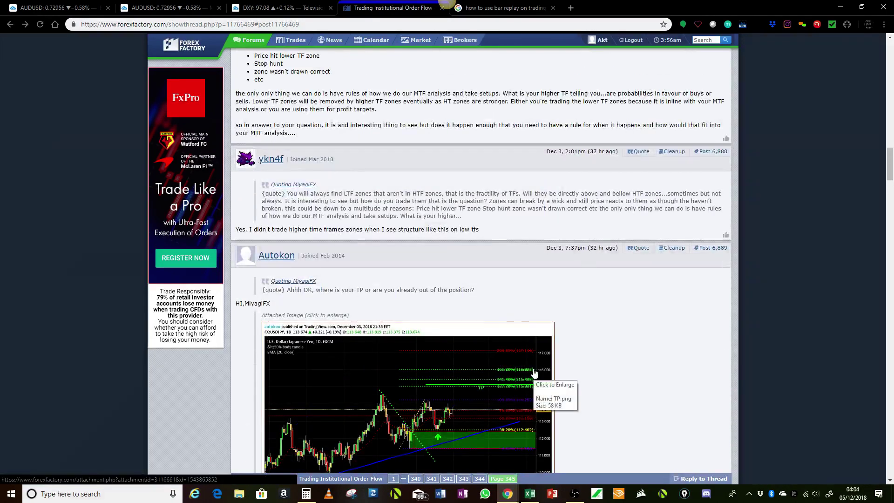
scroll(535, 373, up, 5)
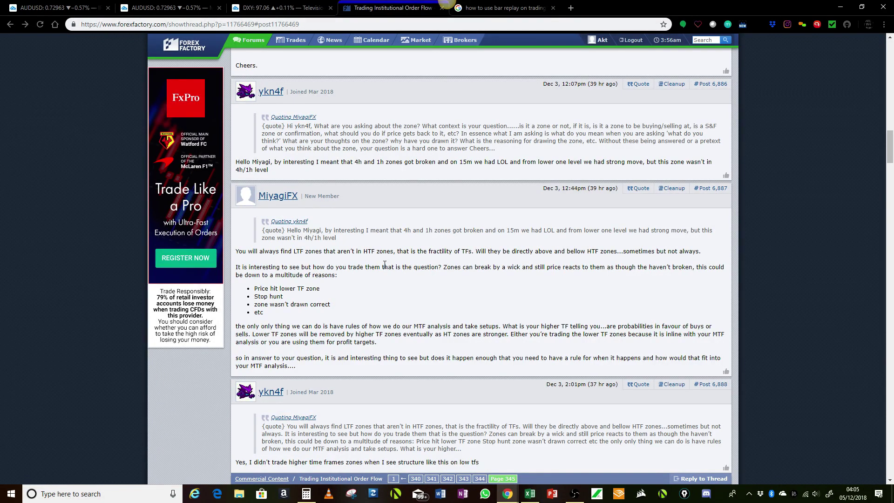
scroll(384, 264, down, 3)
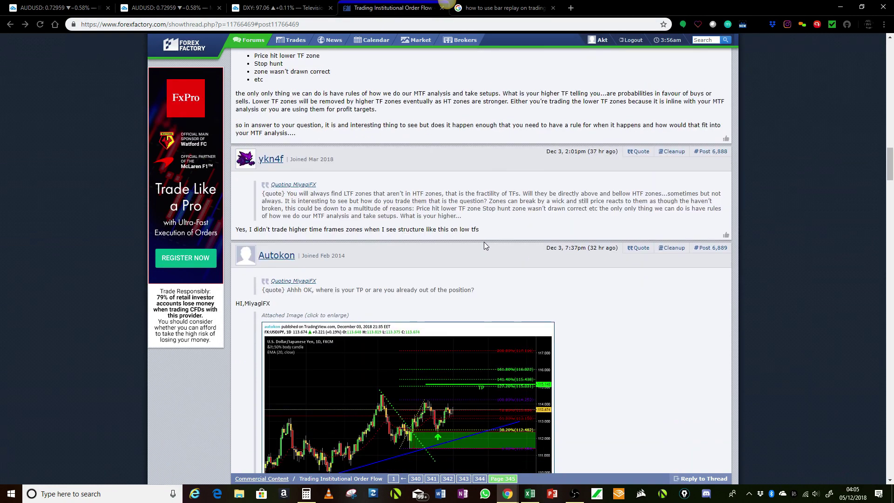
scroll(484, 242, down, 5)
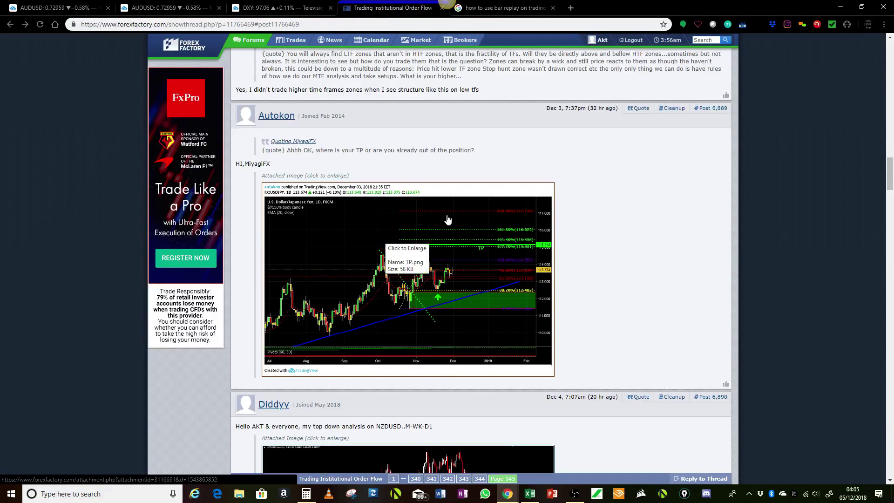
scroll(447, 221, up, 4)
scroll(437, 240, down, 8)
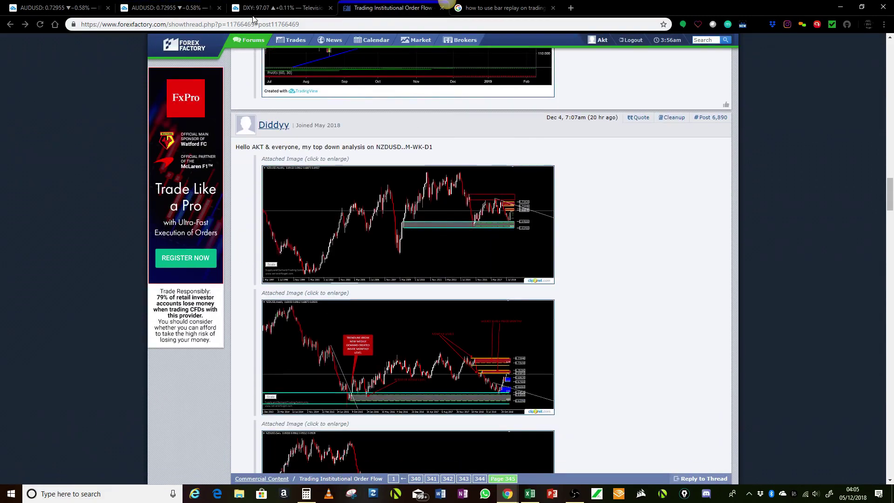
Back in the DXY layout, enlarge the 240-minute chart and switch it to NZDUSD
click(264, 8)
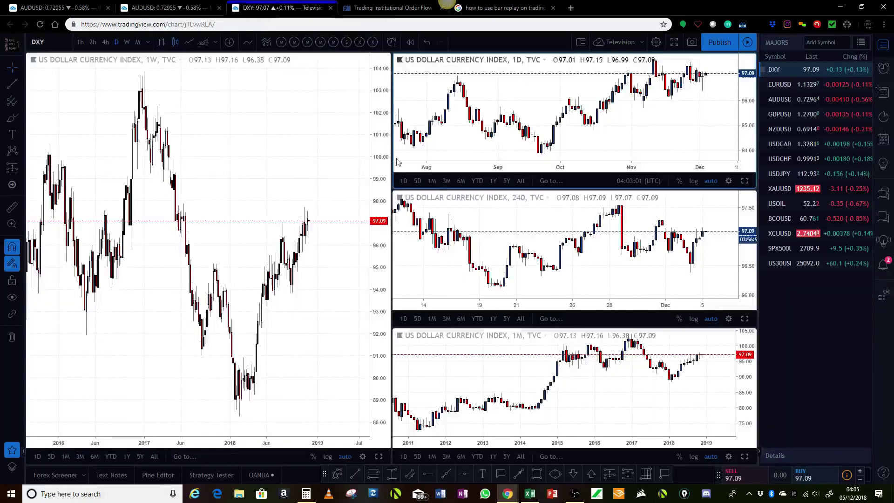
click(745, 320)
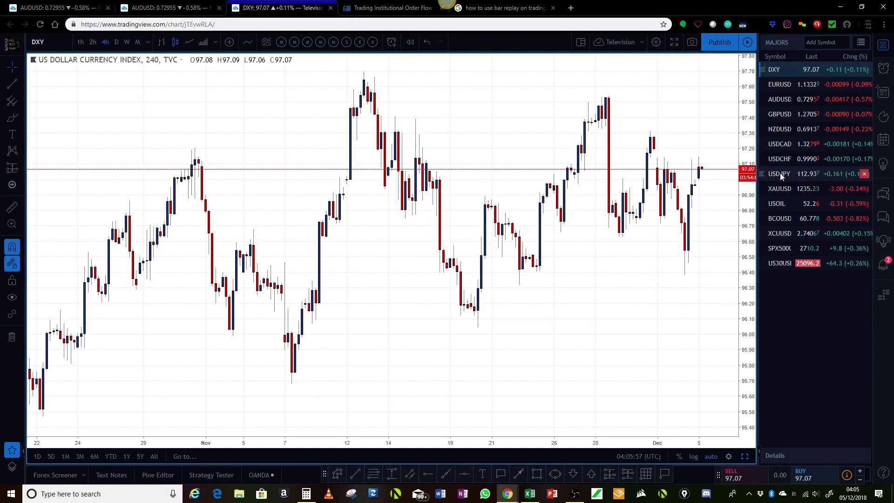
click(781, 131)
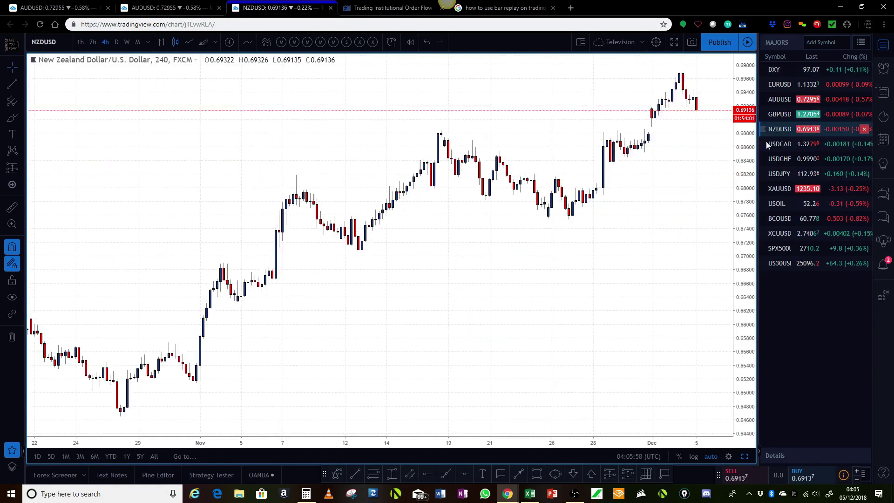
scroll(665, 236, up, 2)
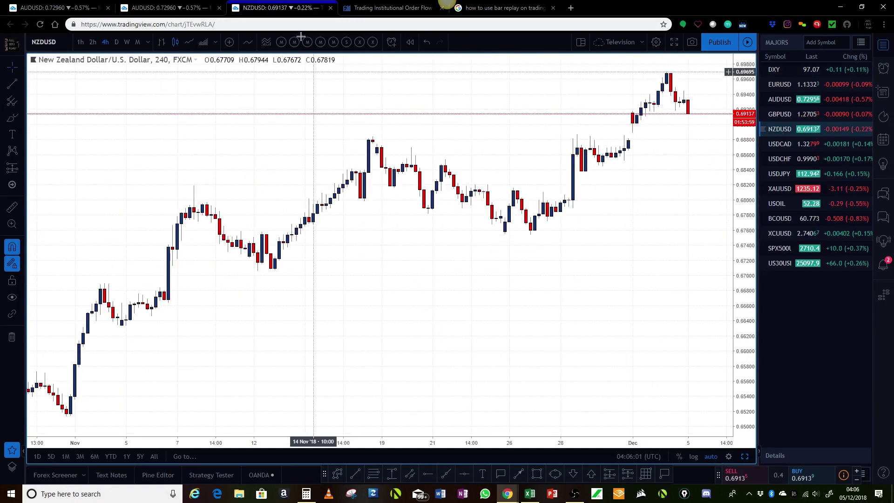
Open the forum's NZDUSD monthly reference chart image, then return to TradingView
click(378, 10)
click(418, 234)
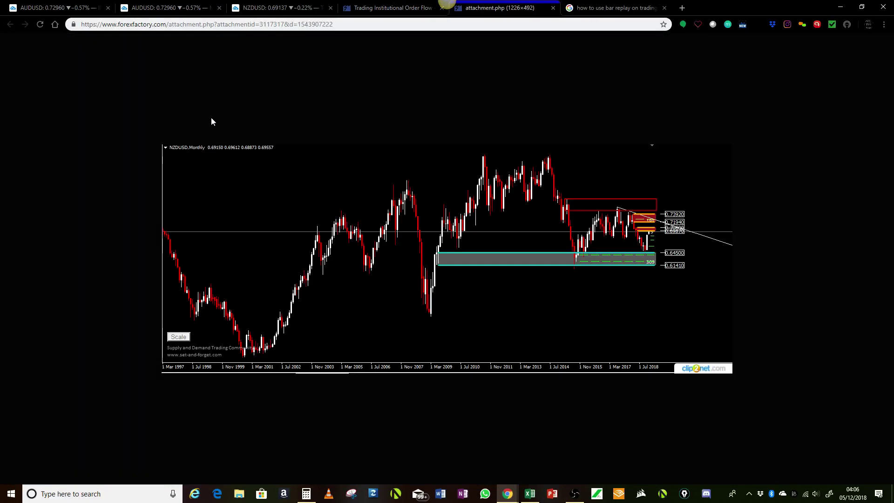
click(280, 8)
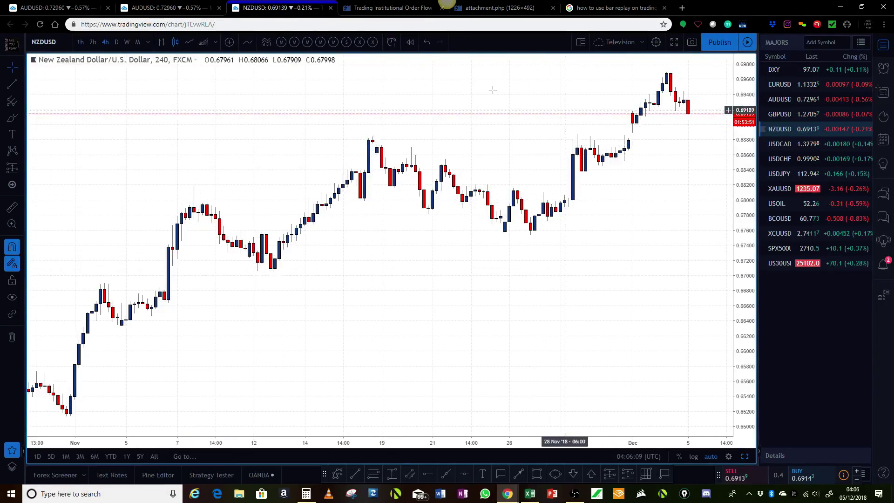
Switch NZDUSD to the monthly timeframe and bring 2011 through 2022 into view
click(138, 42)
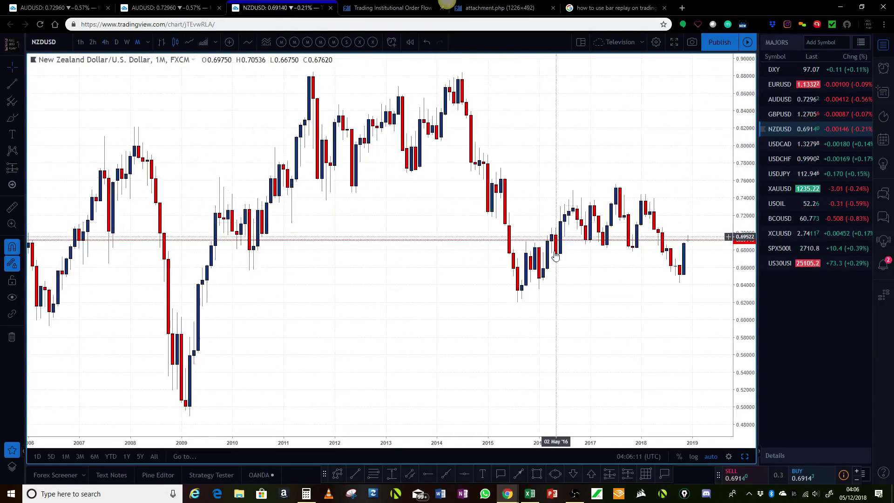
scroll(526, 305, up, 2)
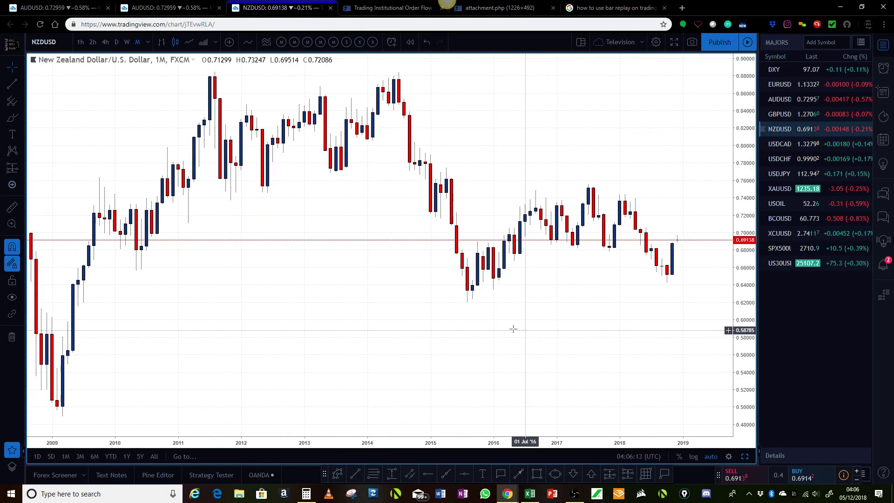
drag(513, 329, 457, 314)
drag(401, 301, 284, 301)
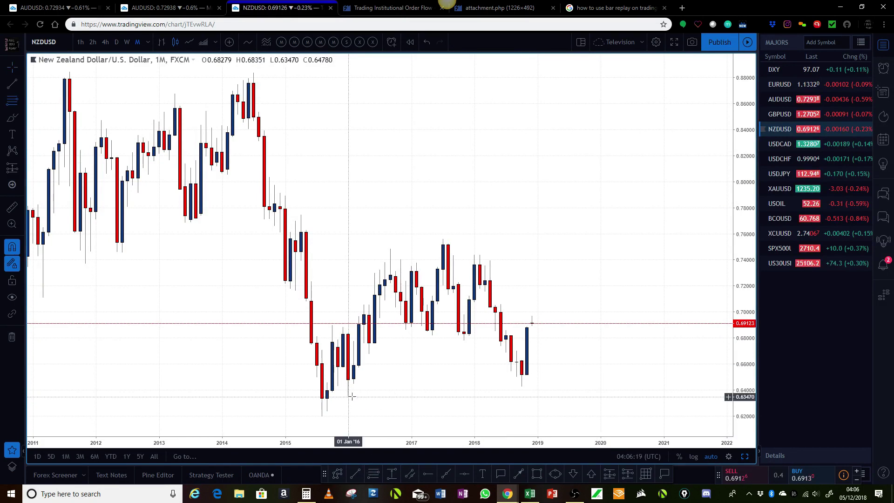
Draw a Fib zone from the Jan '16 low 0.63470 to 0.65895 using the Zones1 template
key(alt+f)
click(354, 381)
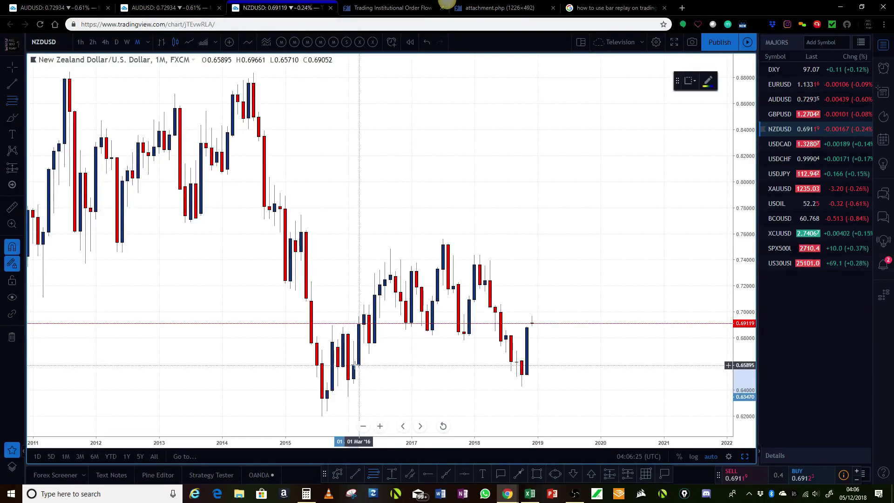
click(354, 365)
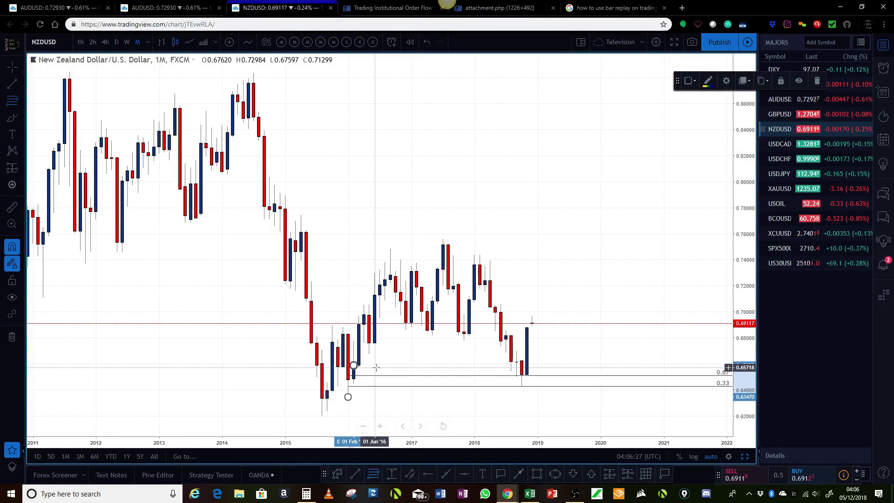
click(691, 83)
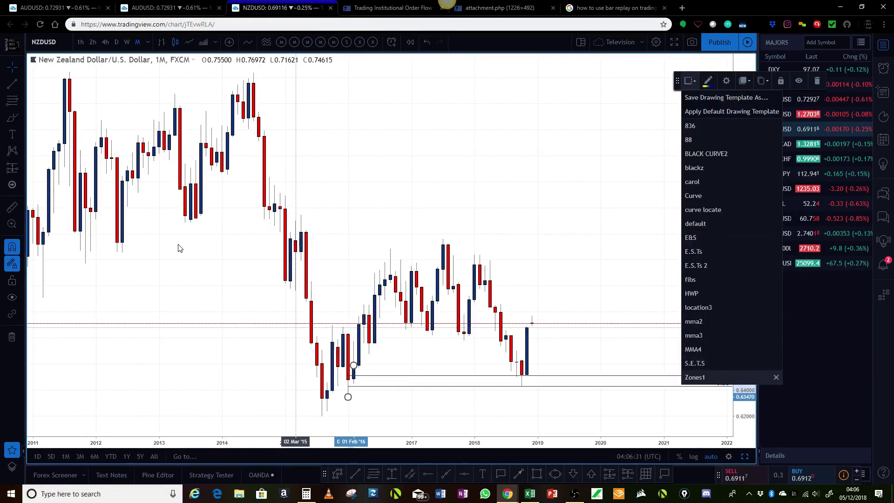
click(206, 270)
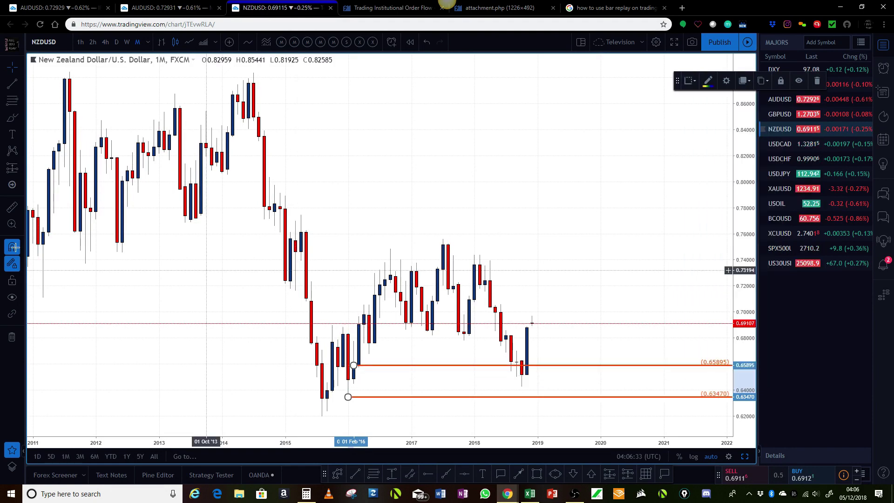
Draw the supply zone on the Jun '18 candle from 0.69939 to 0.70583
right_click(410, 354)
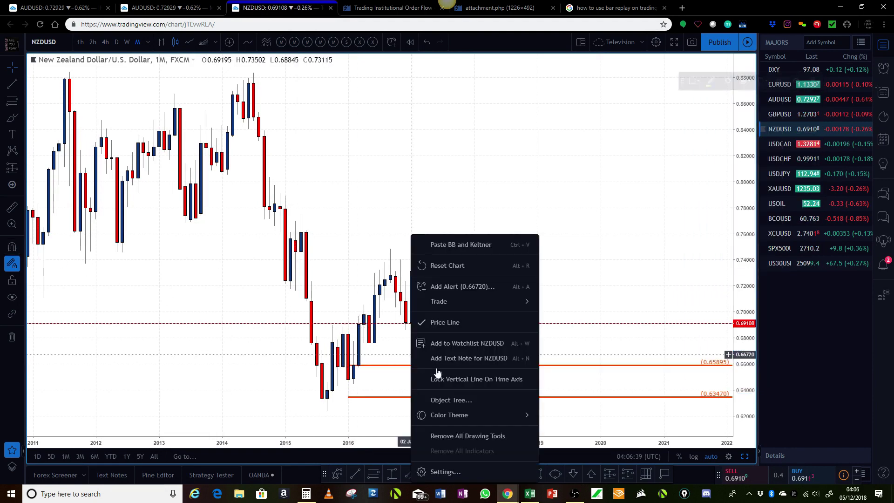
click(576, 323)
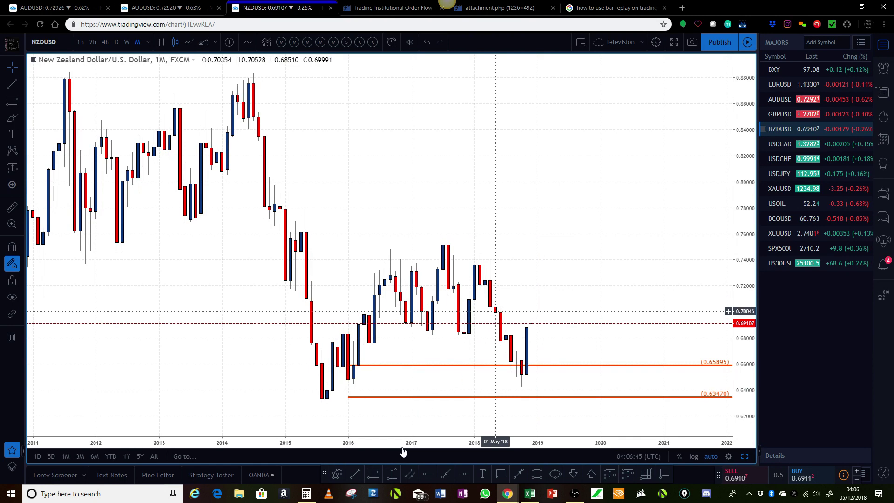
click(375, 474)
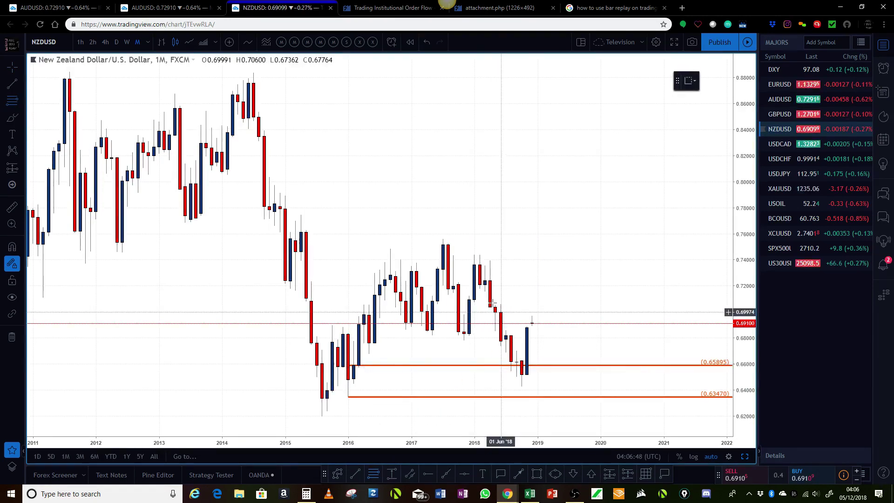
click(507, 304)
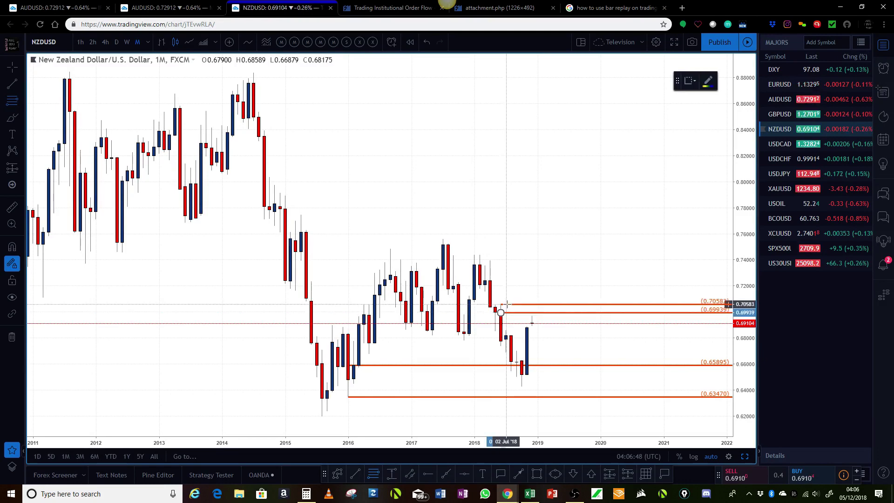
click(506, 304)
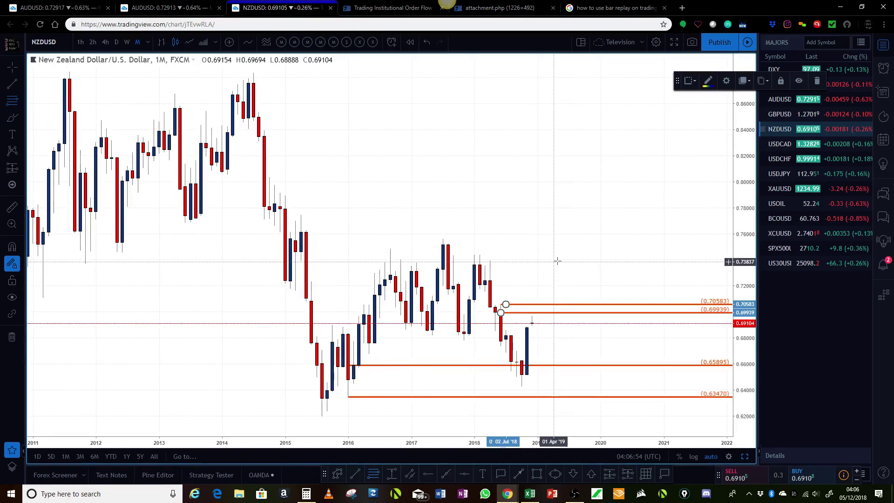
Shift the chart to start around 2014 and deselect the new zone lines
scroll(557, 261, up, 2)
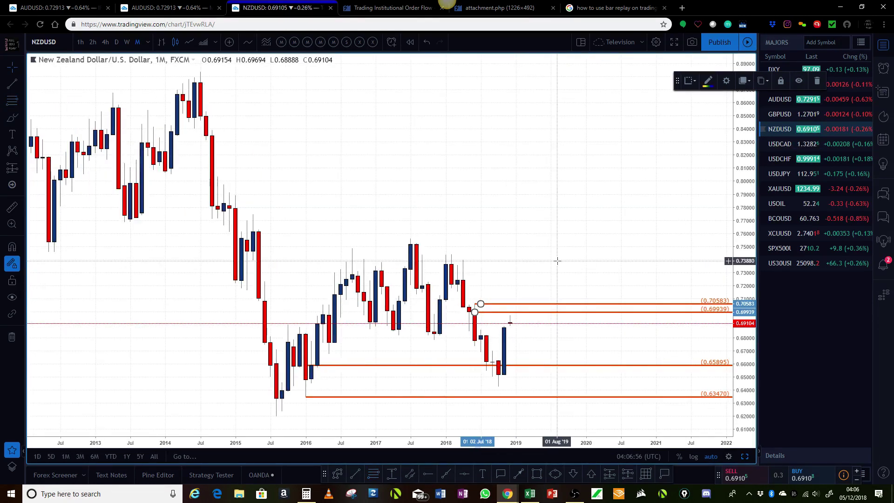
drag(557, 261, 496, 321)
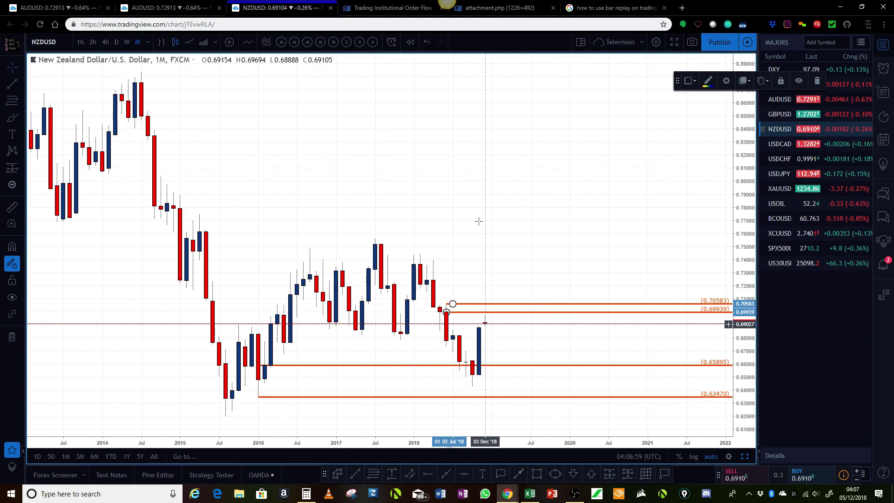
click(427, 270)
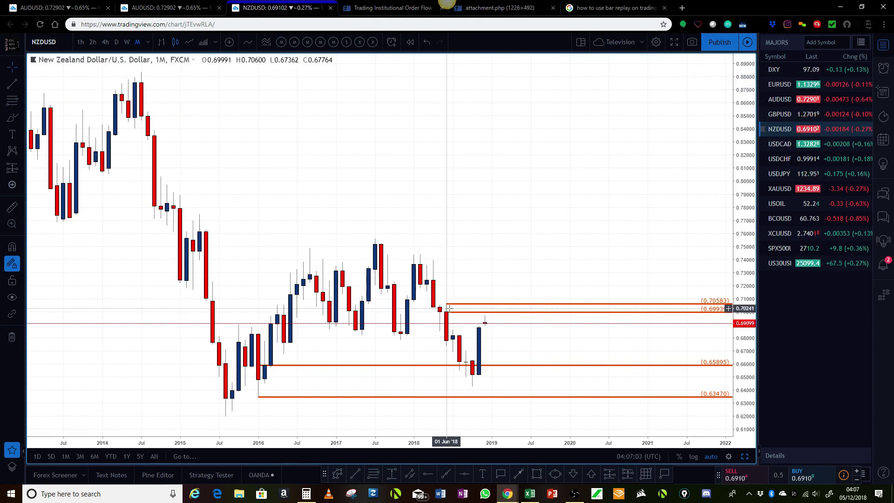